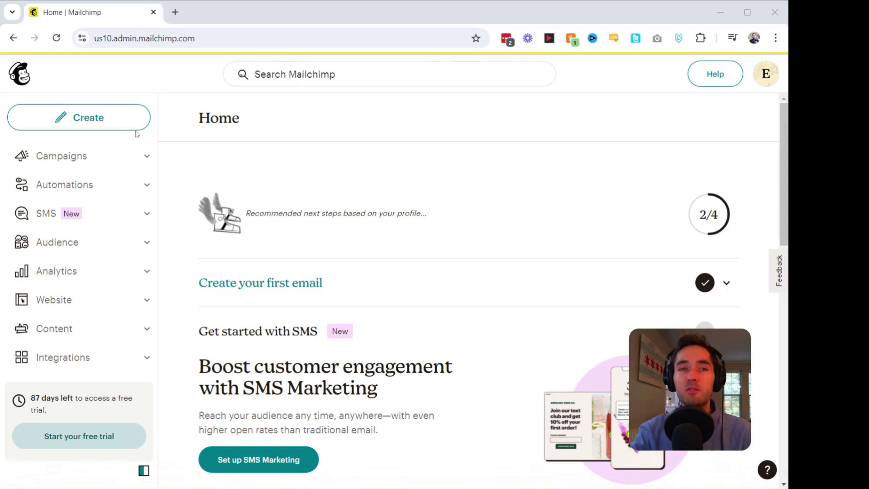
Step: Open All campaigns and bring up the Actions menu for the sent Test campaign
left_click(148, 156)
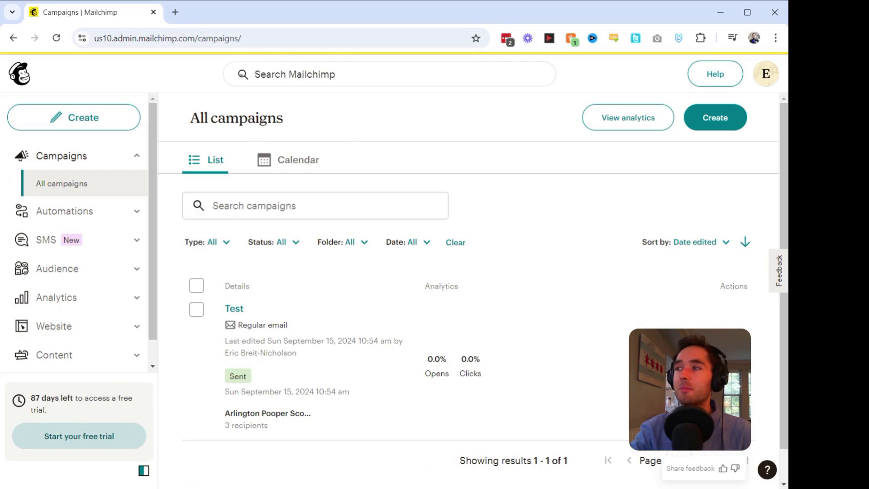
scroll(474, 292, "down", 1)
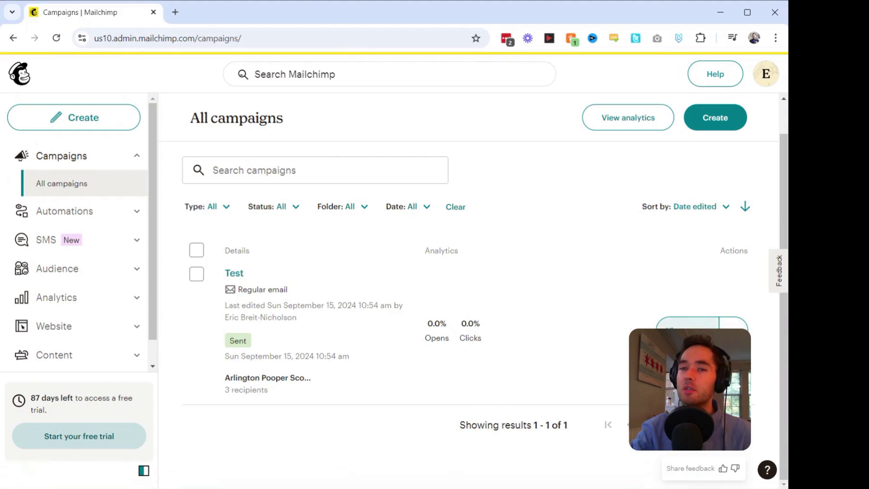
left_click(733, 326)
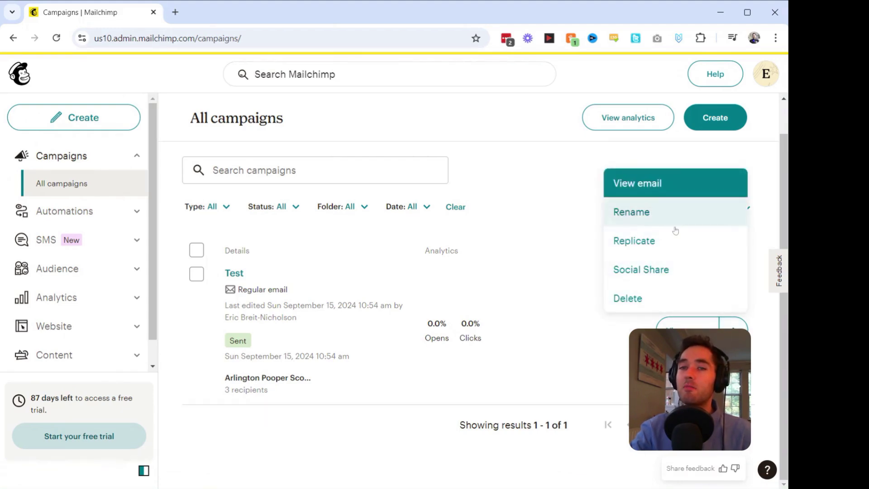
Step: Replicate the Test campaign, then edit the draft's recipients and open the Send to choices
left_click(634, 241)
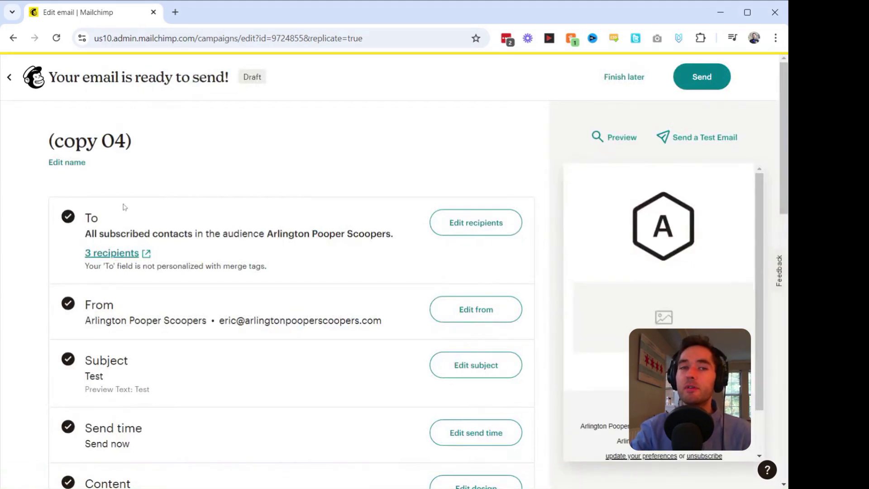
scroll(110, 209, "down", 1)
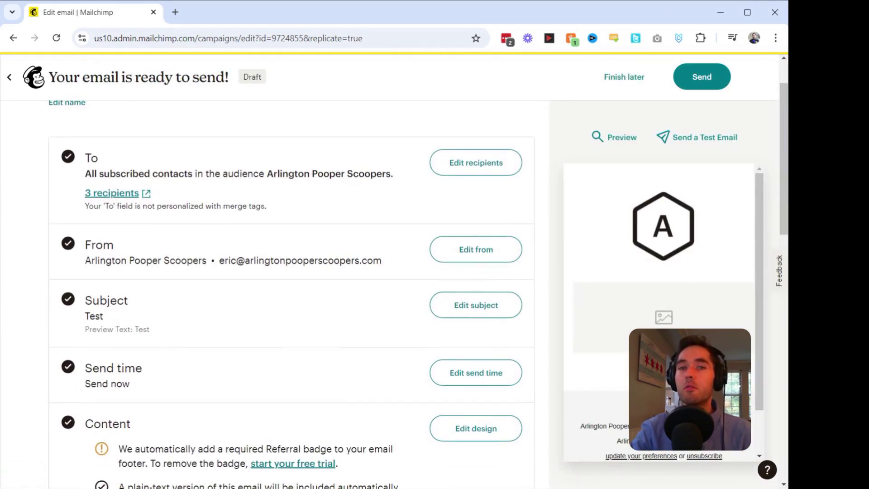
left_click(481, 169)
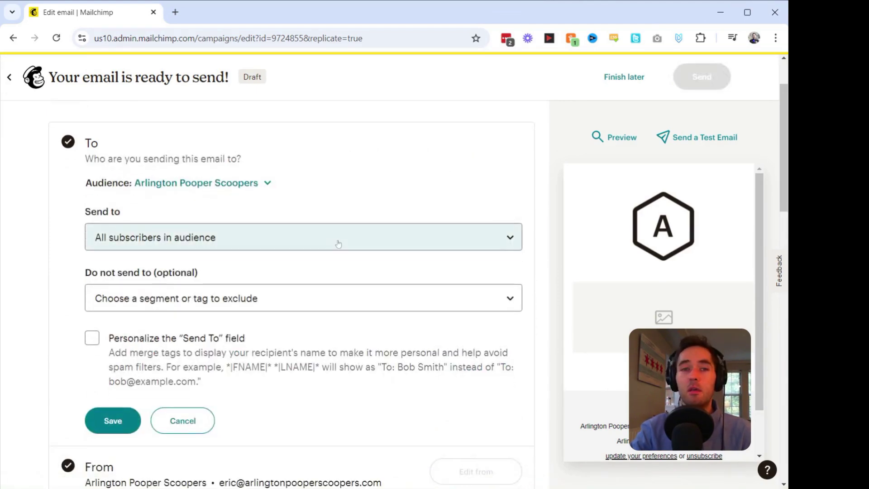
scroll(337, 244, "down", 1)
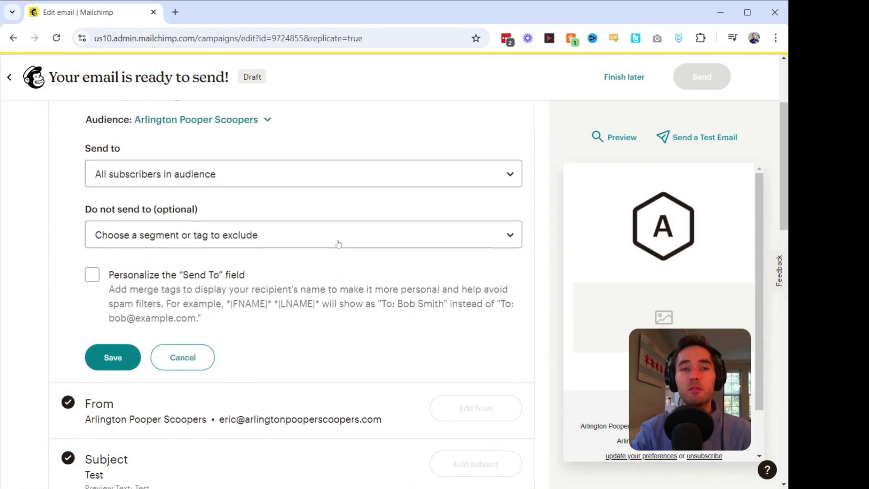
left_click(254, 176)
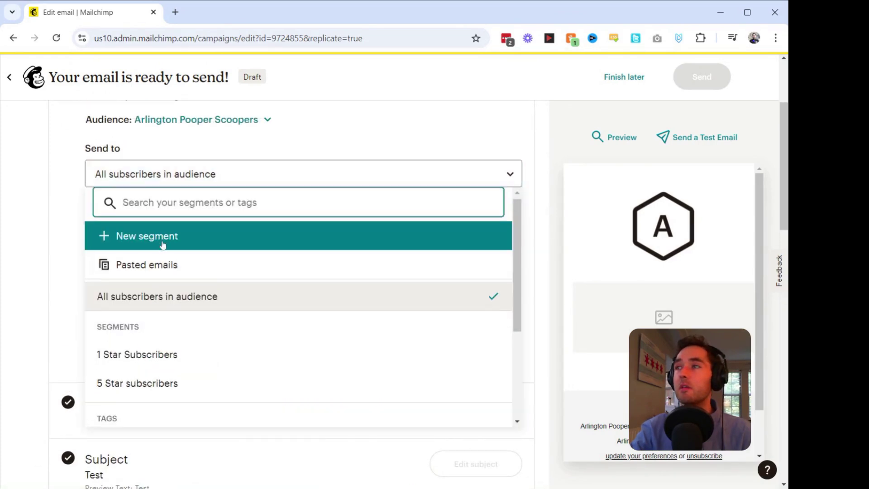
scroll(156, 218, "down", 1)
scroll(156, 218, "up", 1)
Step: Create a new segment filtering on Email interaction: was sent Test - 09/15/2024
left_click(156, 221)
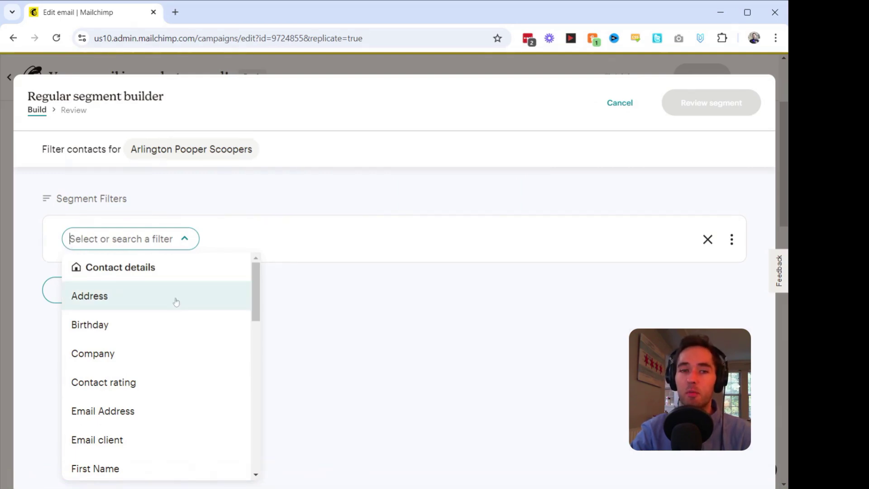
scroll(176, 302, "down", 7)
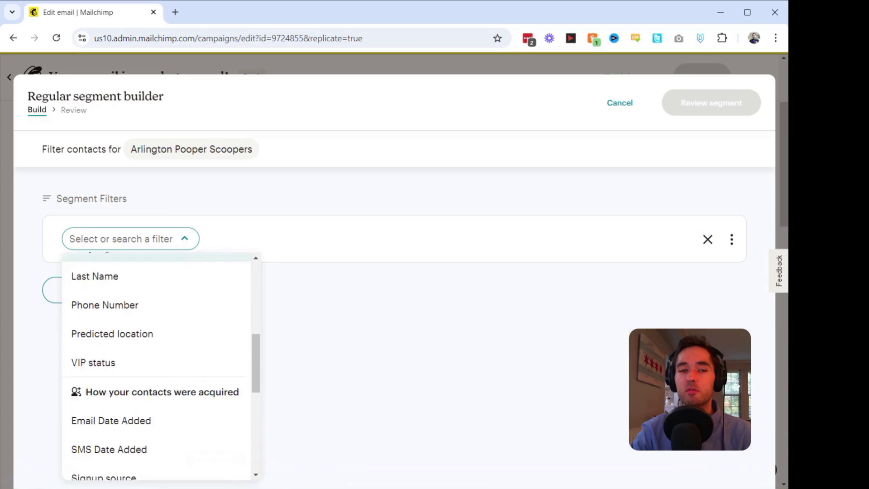
scroll(176, 312, "down", 3)
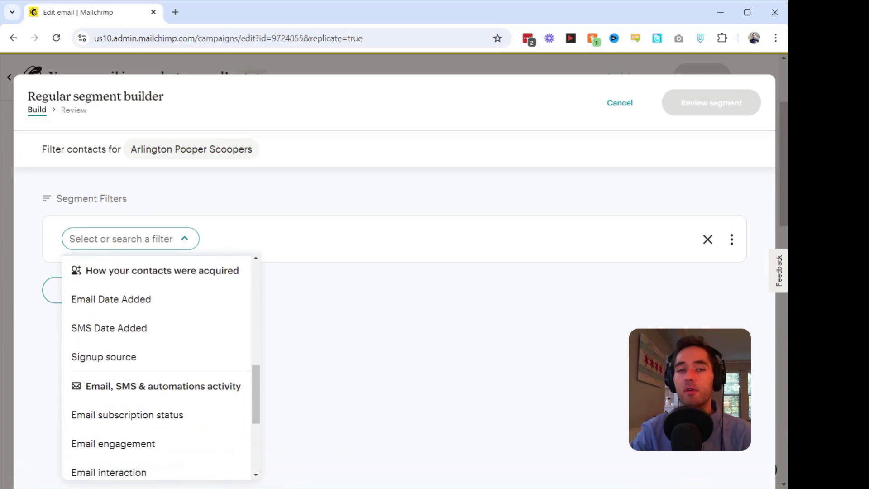
scroll(95, 286, "down", 2)
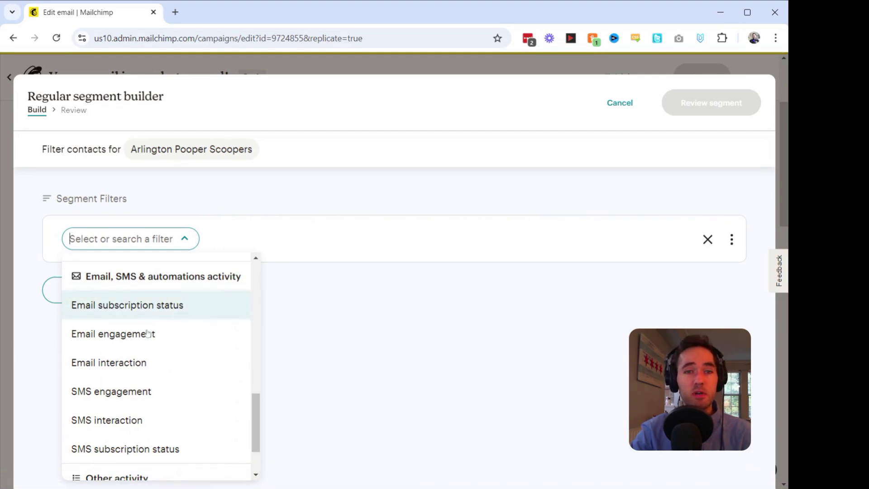
left_click(132, 361)
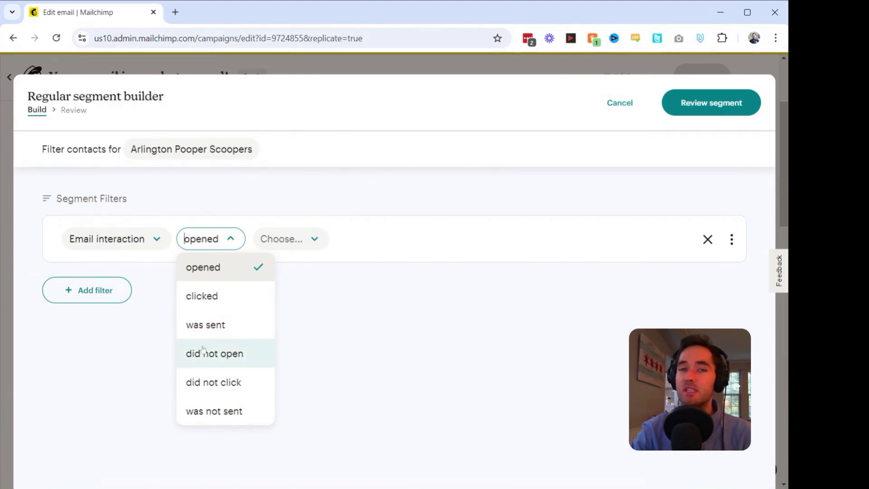
left_click(205, 325)
left_click(308, 243)
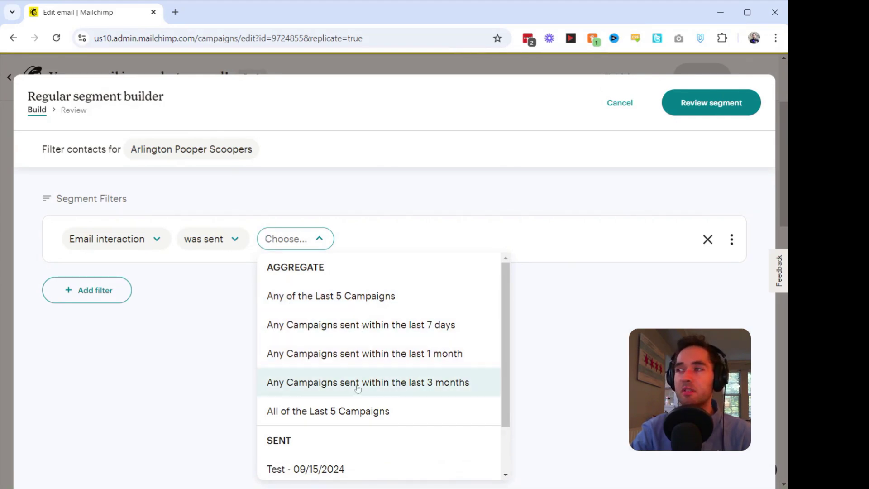
scroll(369, 413, "down", 2)
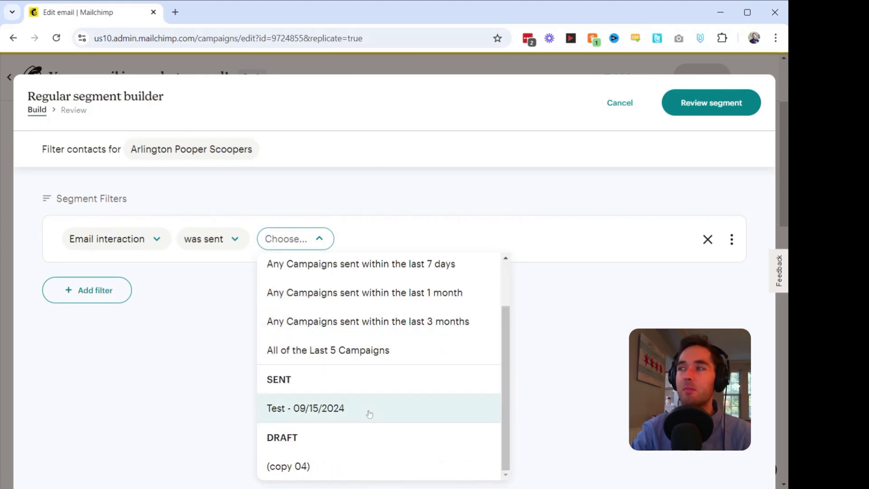
left_click(329, 410)
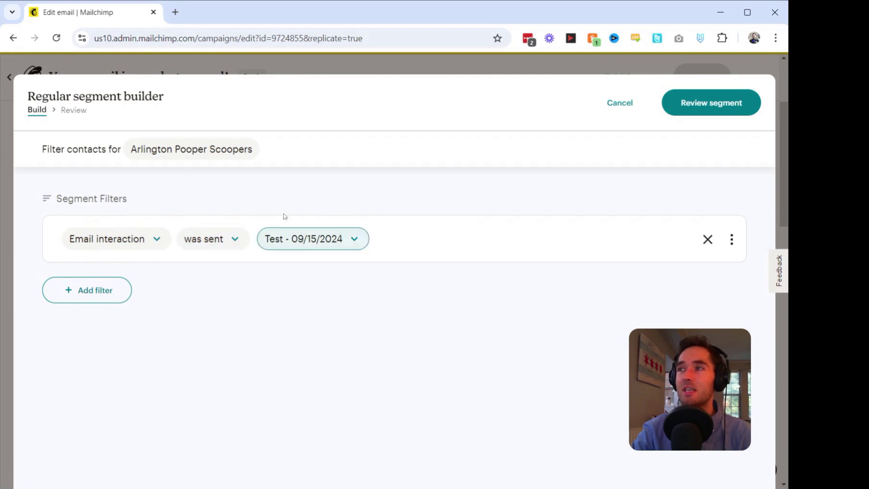
Step: Add an And condition: Email interaction did not open Test - 09/15/2024
left_click(90, 292)
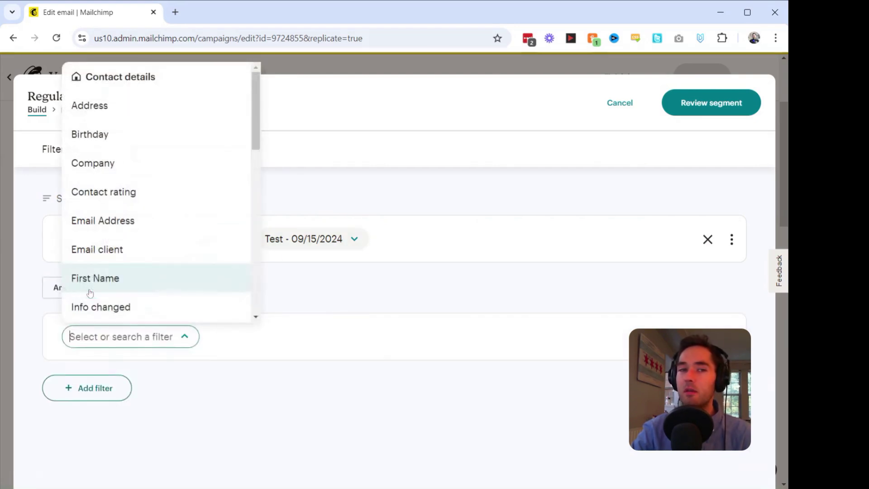
left_click(40, 290)
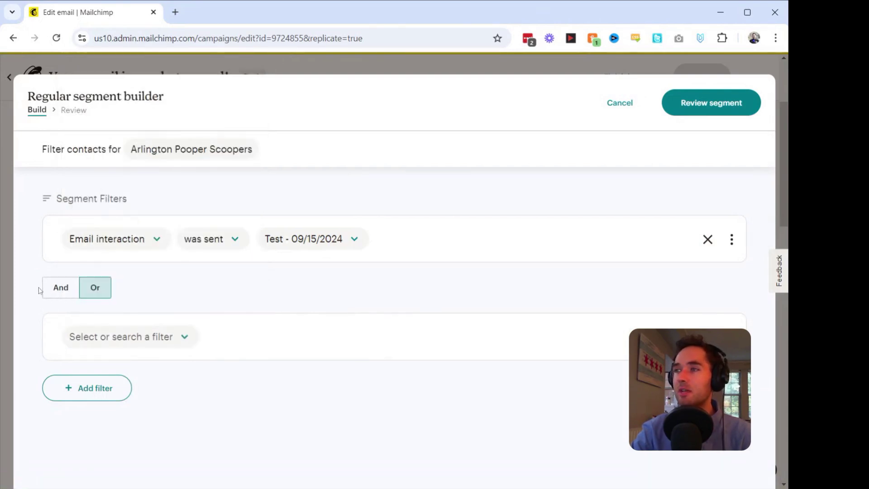
left_click(54, 290)
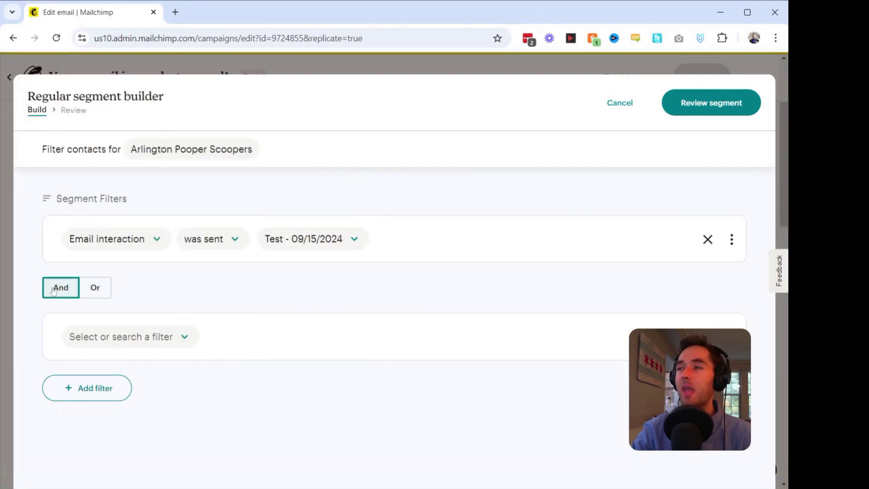
left_click(128, 342)
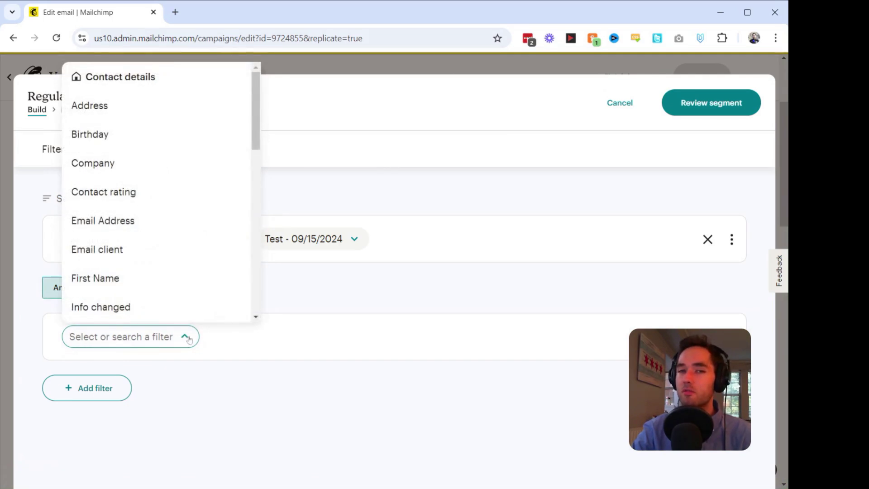
scroll(221, 208, "down", 8)
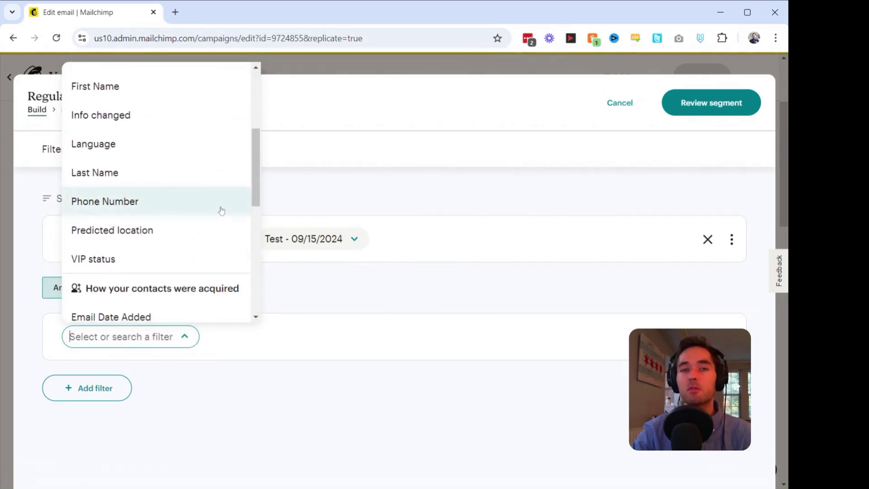
scroll(221, 210, "down", 3)
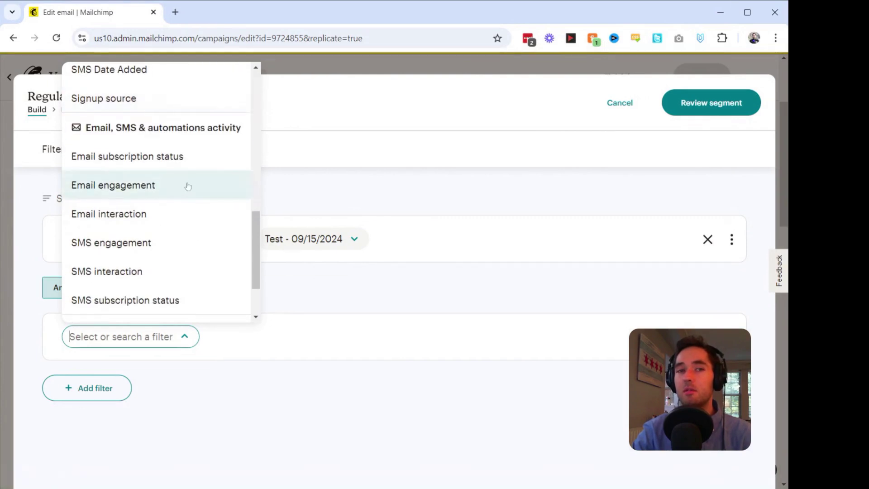
left_click(104, 221)
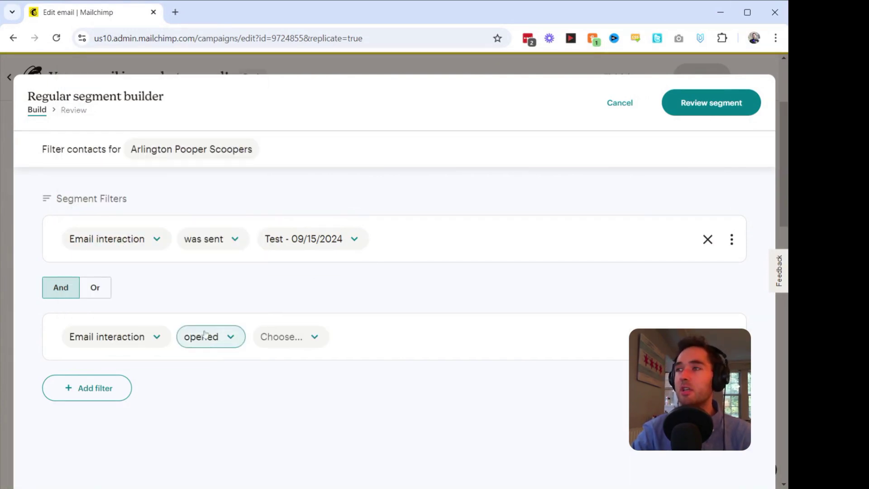
left_click(206, 337)
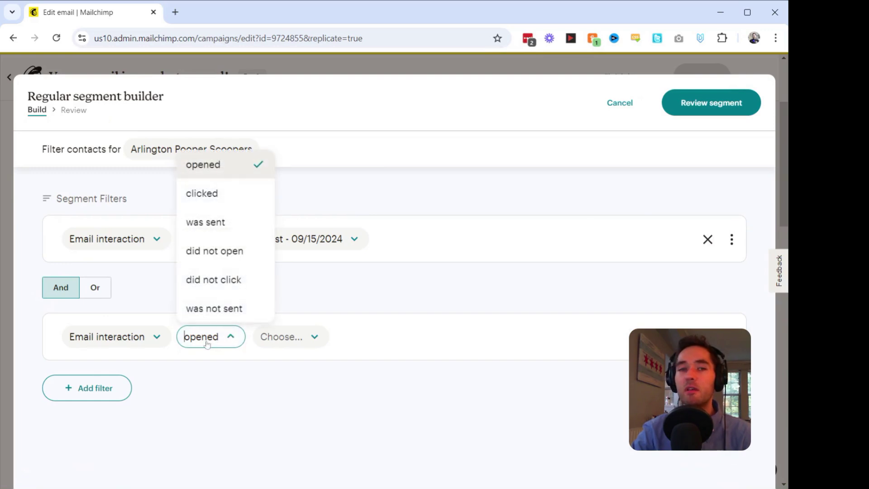
left_click(237, 252)
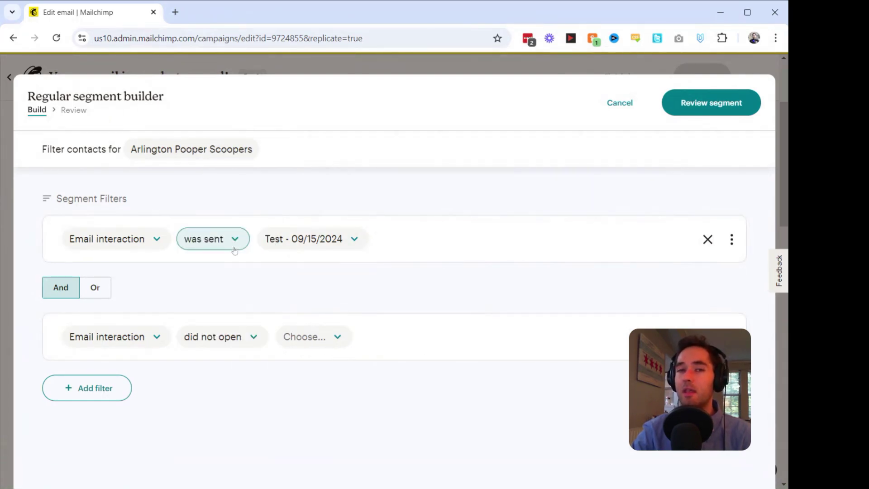
left_click(310, 349)
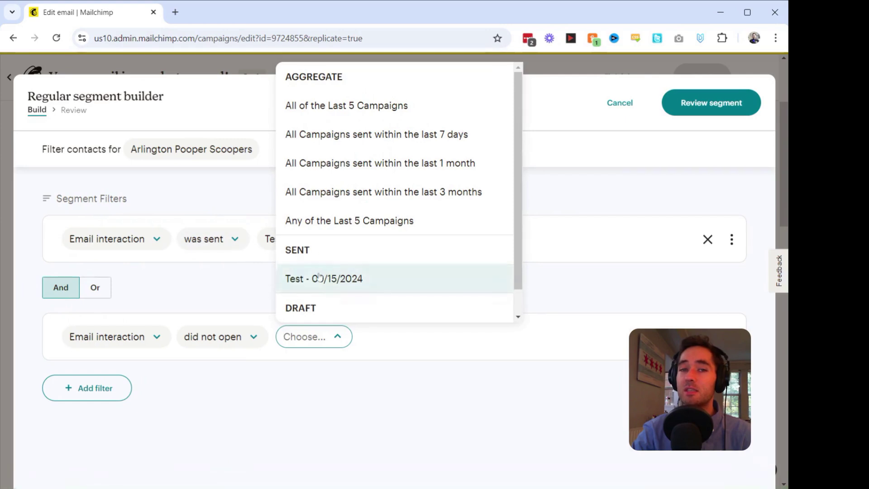
left_click(319, 277)
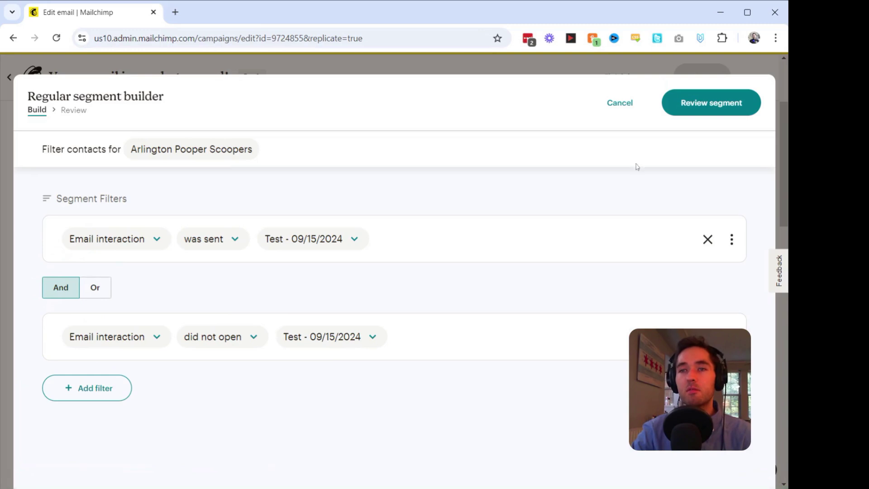
Step: Review the segment of about 3 subscribers, use it as the draft's recipients, and save
left_click(716, 104)
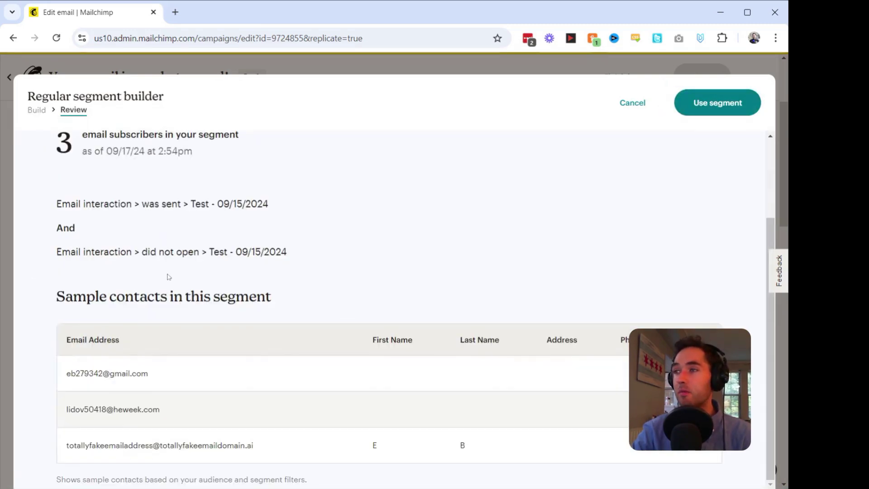
scroll(170, 276, "up", 3)
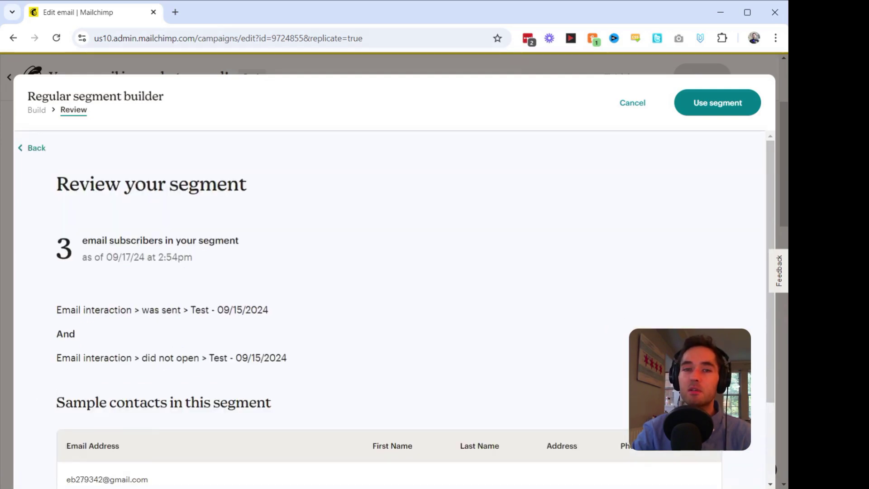
left_click(721, 107)
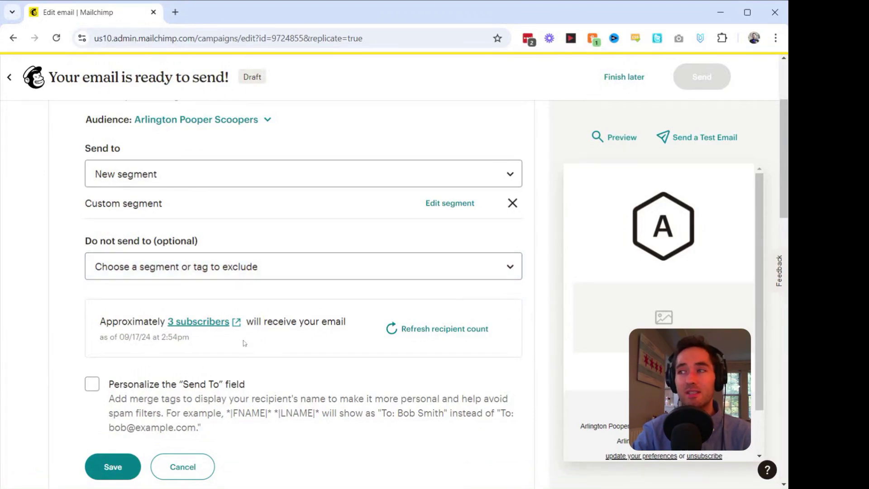
left_click(114, 467)
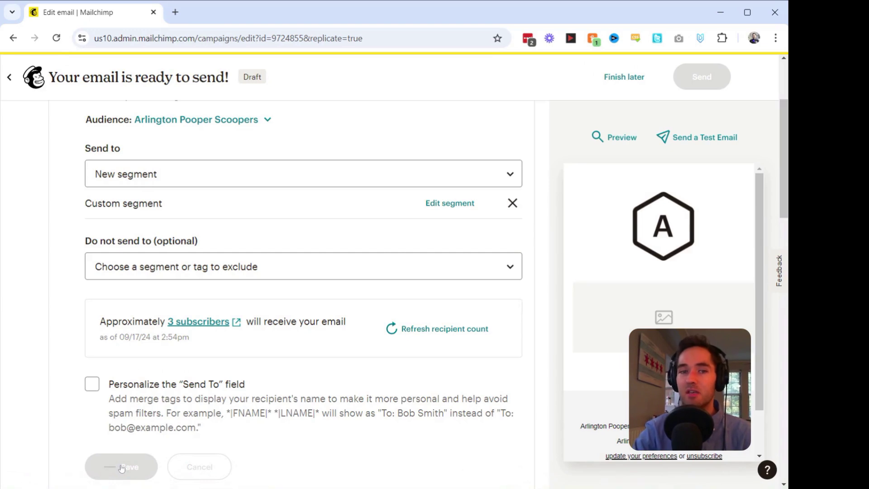